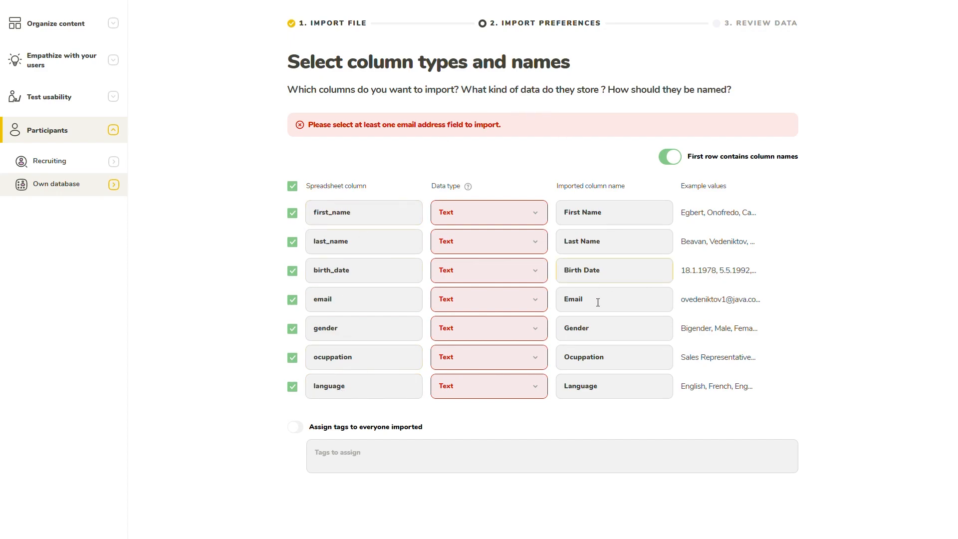
- Set the data type of the email column to Email
click(593, 382)
click(469, 301)
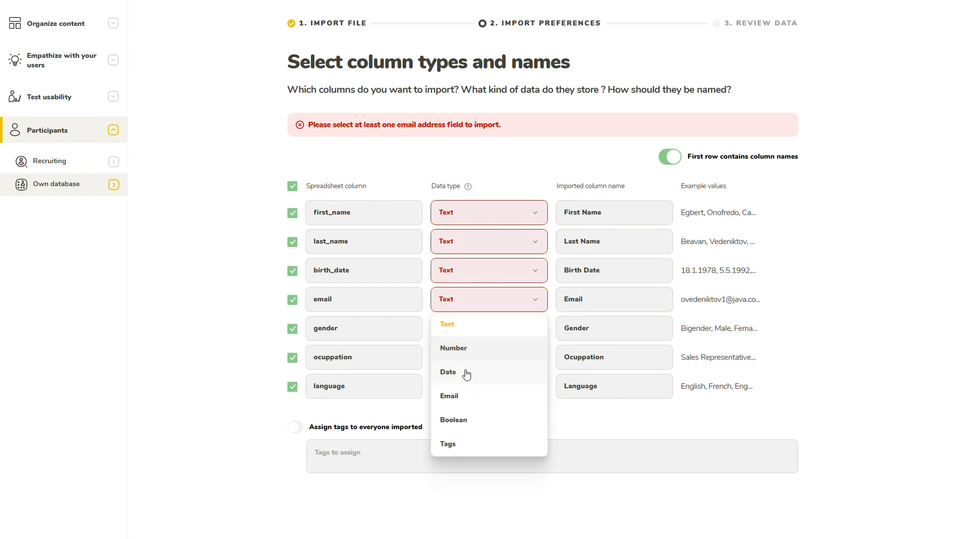
click(452, 396)
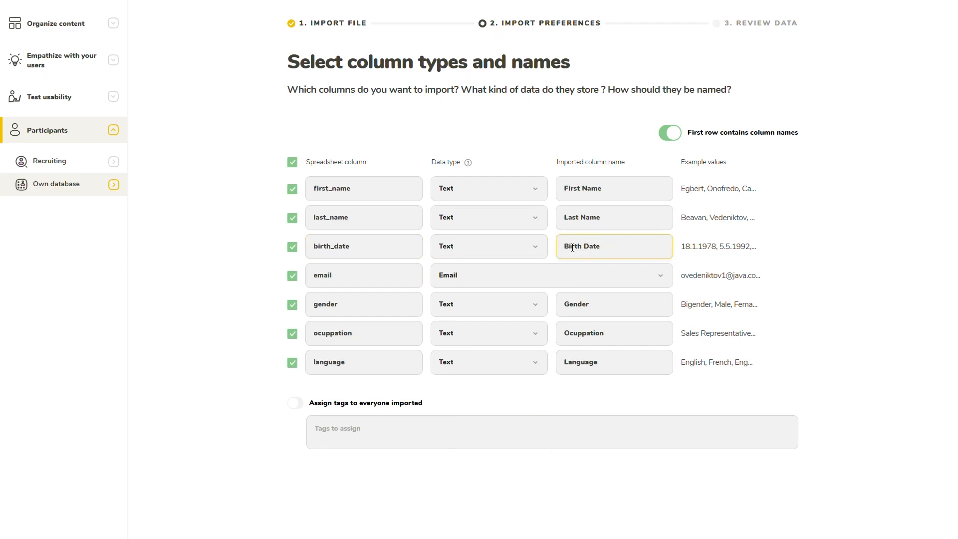
- Set the birth_date column's data type to Date with the D.M.YYYY format
click(517, 252)
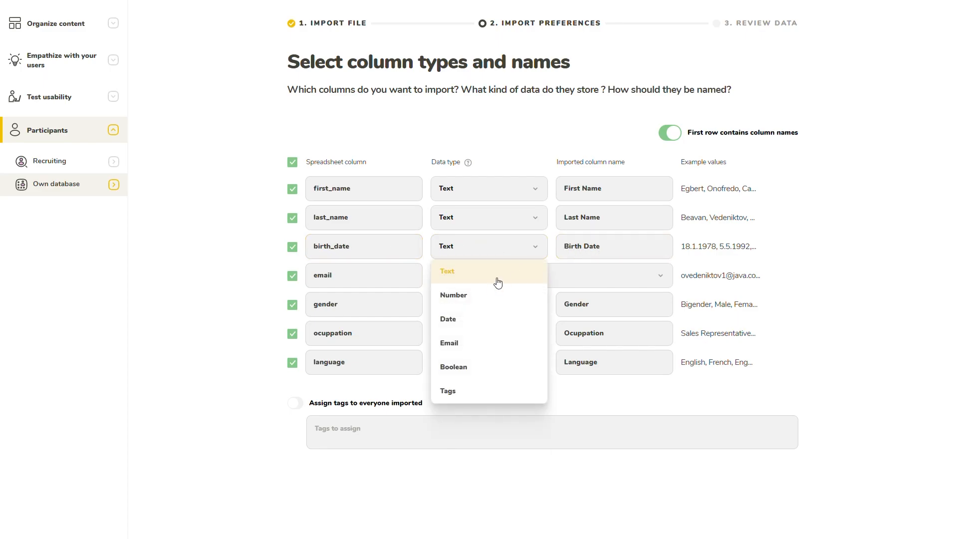
click(471, 320)
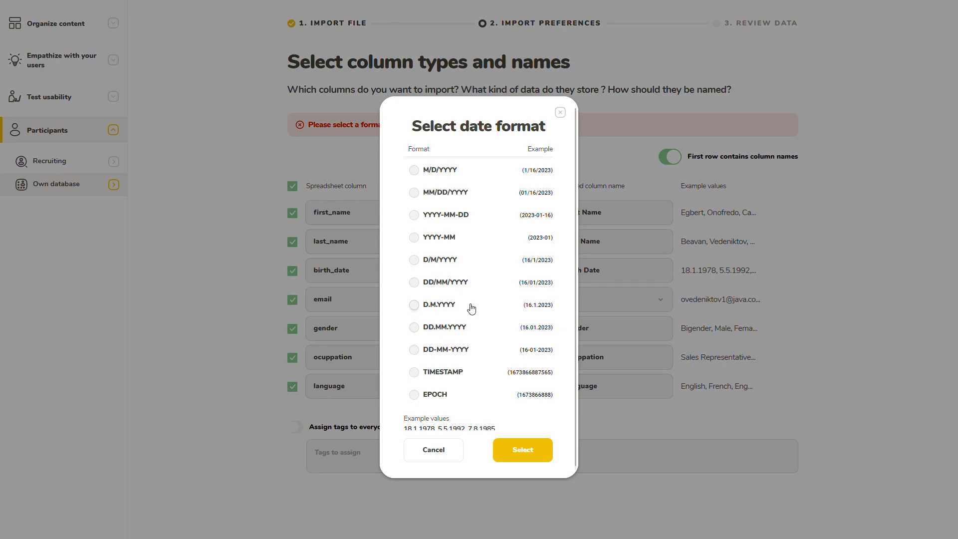
click(431, 305)
click(544, 455)
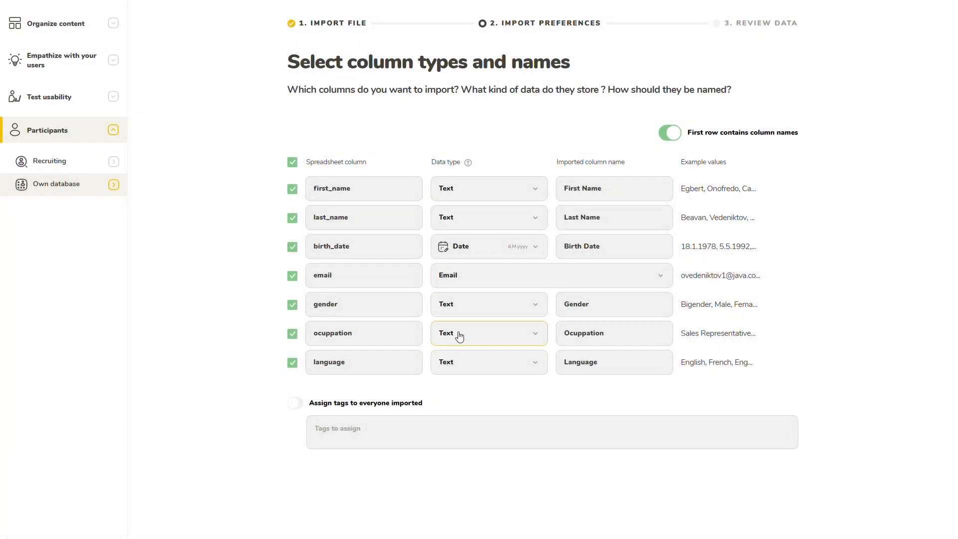
- Set the data type of the language and gender columns to Tags, and keep first_name as Text
click(450, 358)
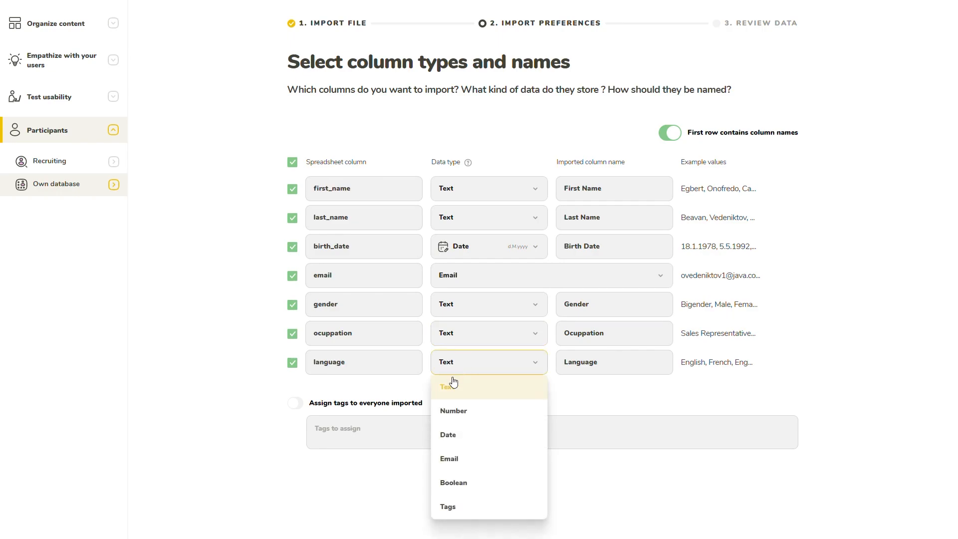
click(467, 509)
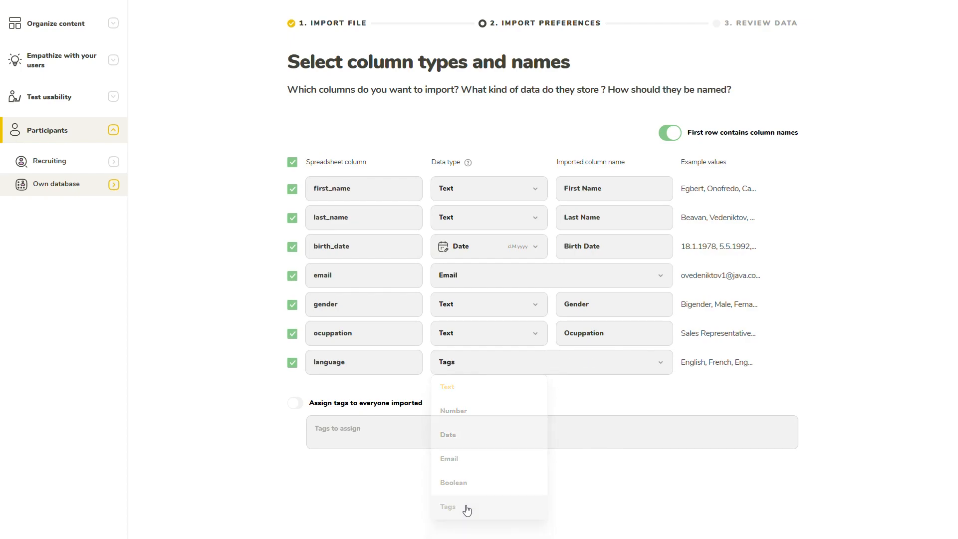
click(503, 302)
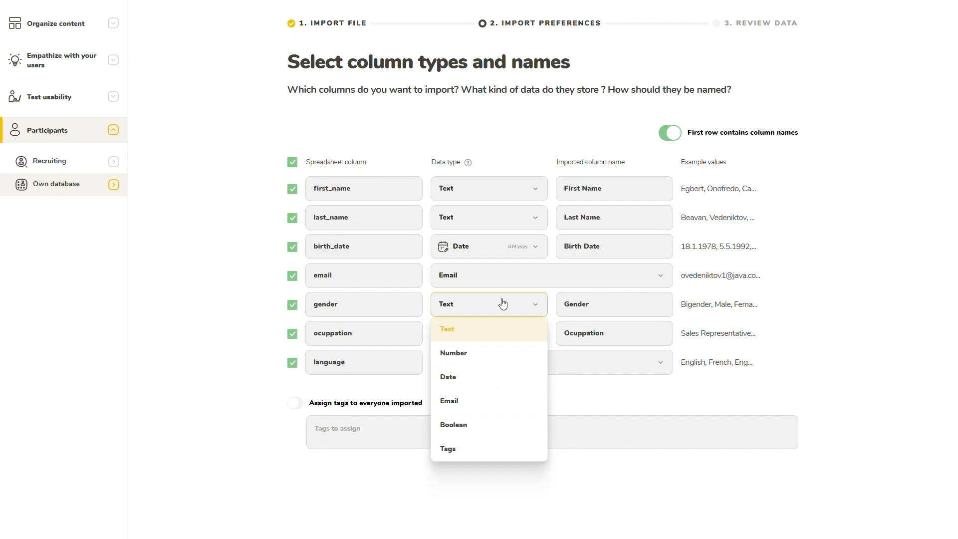
click(458, 454)
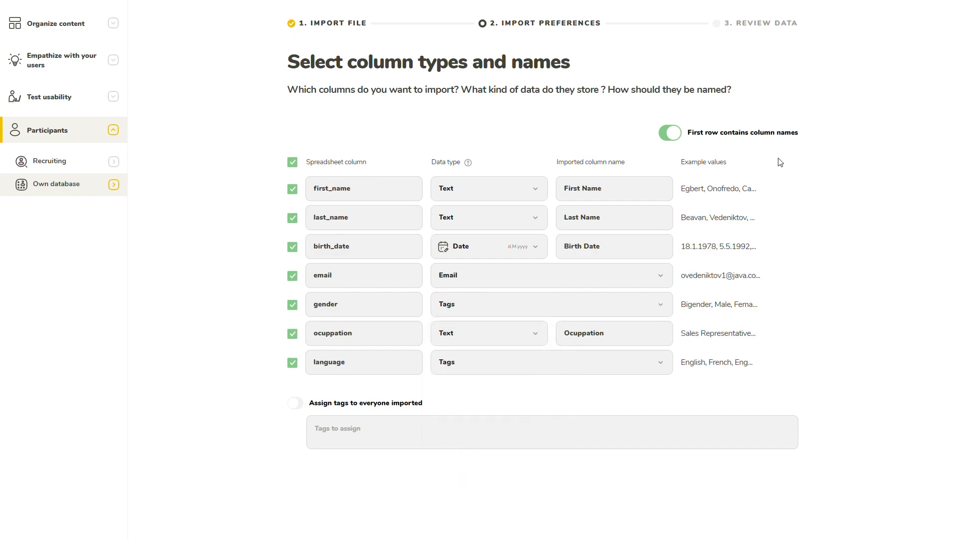
click(478, 194)
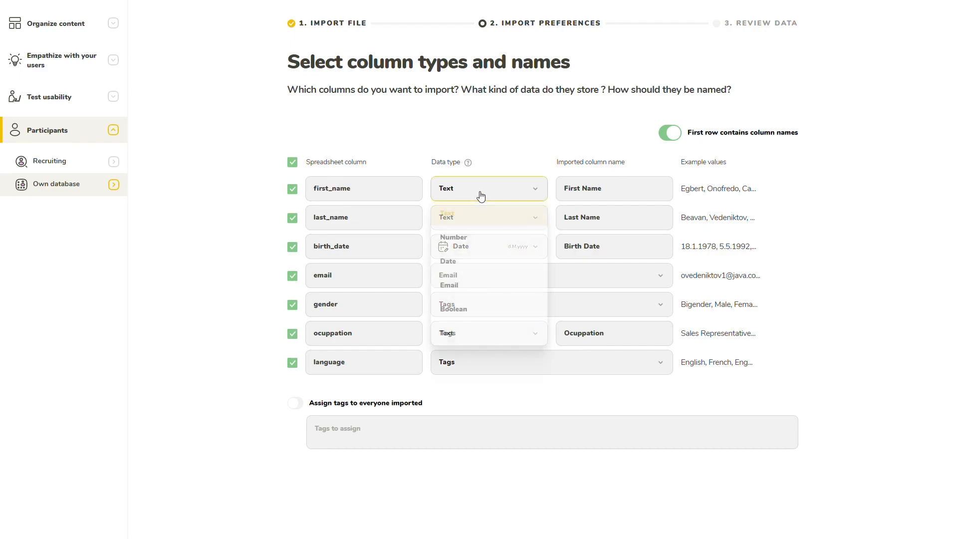
click(447, 213)
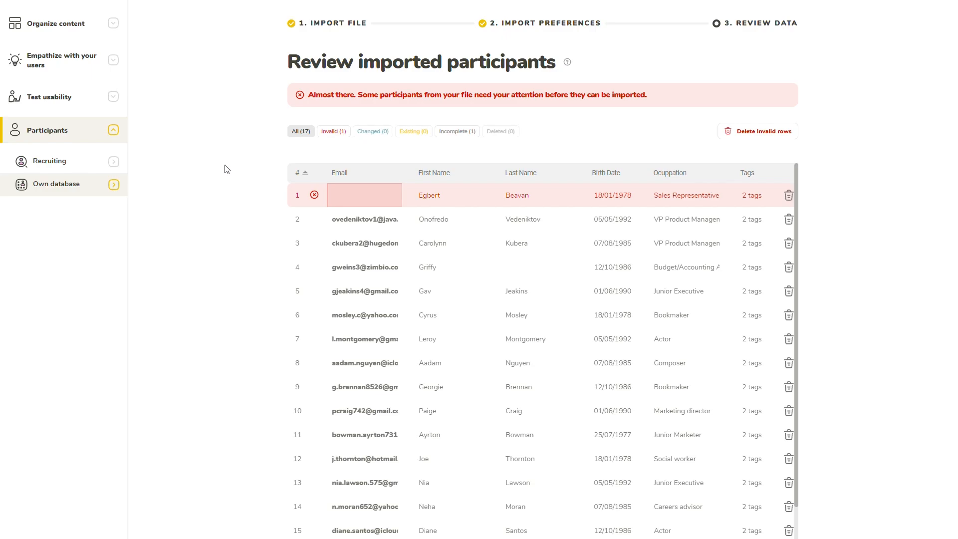
- Open the empty email cell of the first, invalid participant row for editing
click(365, 203)
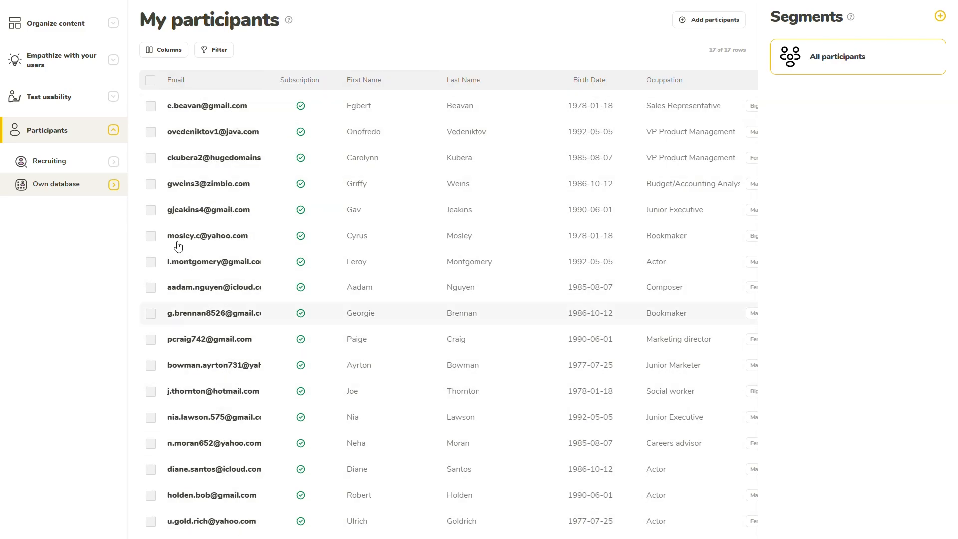
- Select all participants in the list and clear the selection again
click(151, 81)
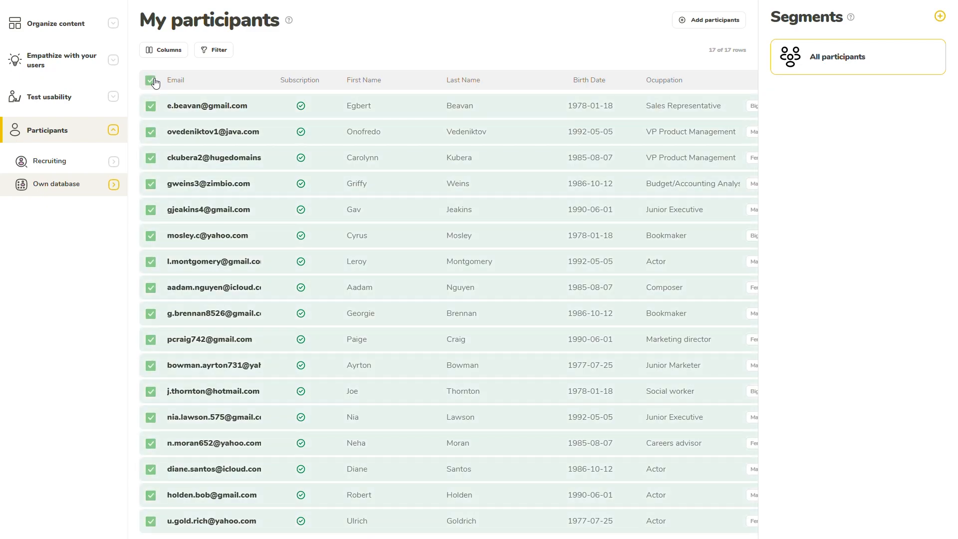
click(151, 80)
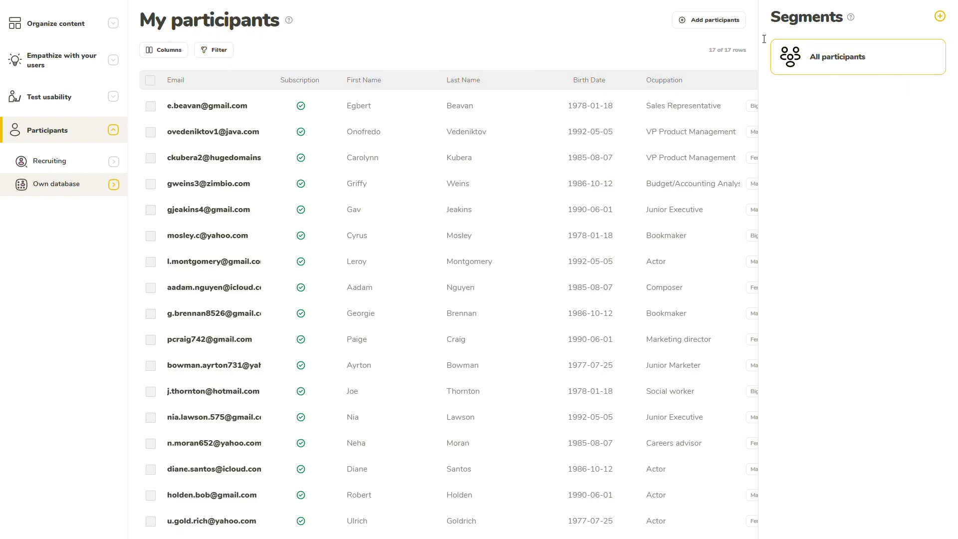
- Create a participant filter where Tags includes all of Male
click(216, 52)
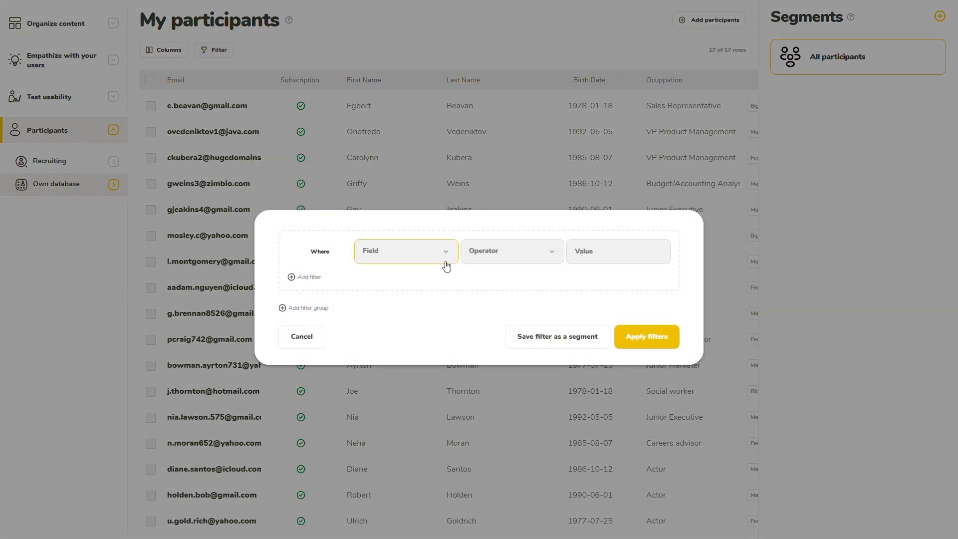
click(446, 265)
click(402, 394)
click(519, 249)
click(504, 276)
click(616, 253)
text(Mal)
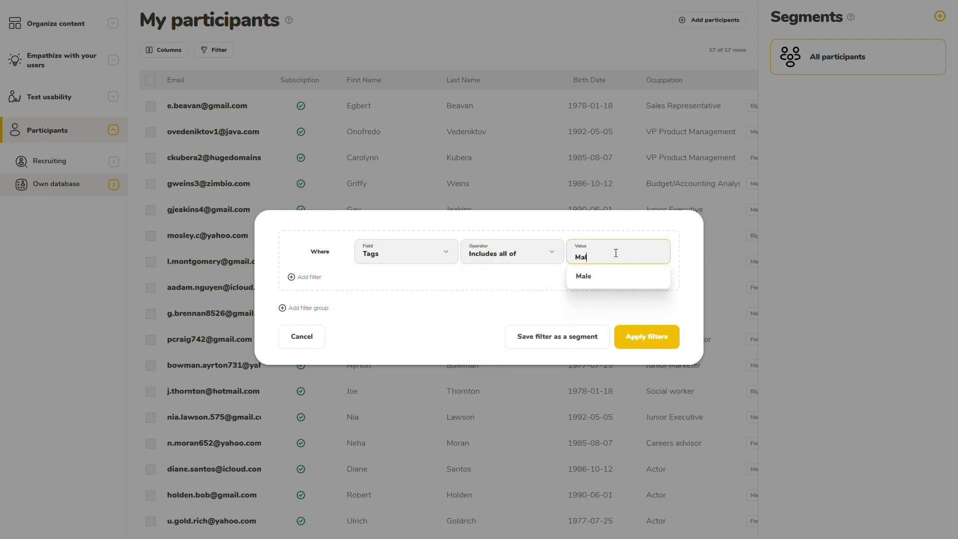
click(609, 275)
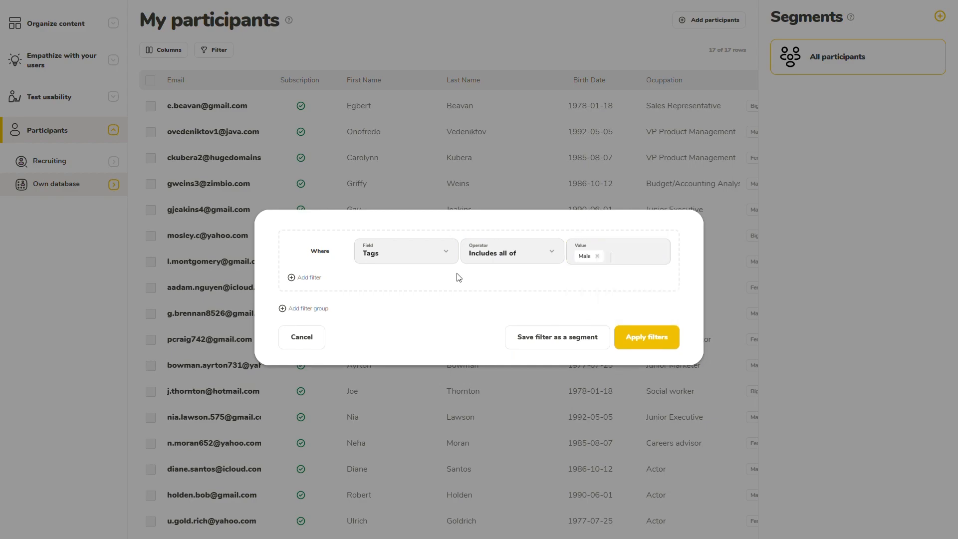
- Add a second condition to the filter group on the Birth Date field with the Between operator
click(316, 276)
click(391, 272)
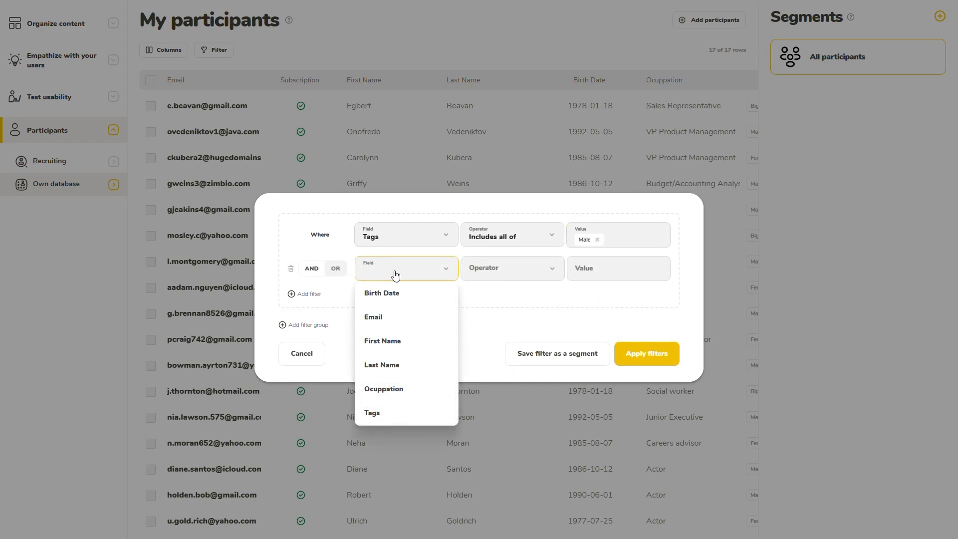
click(386, 300)
click(520, 268)
click(505, 364)
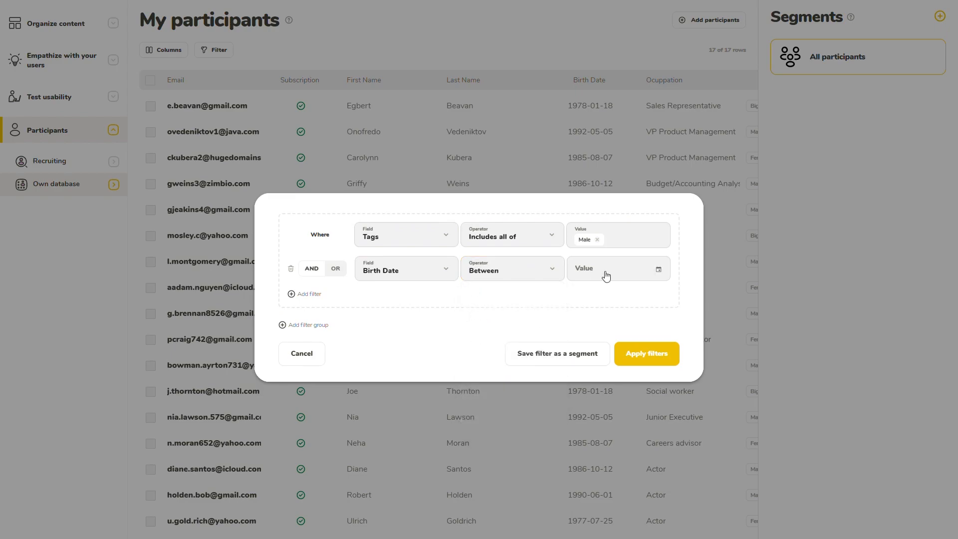
- Set the Birth Date condition's range from January 1, 1990 to January 1, 2000
click(613, 273)
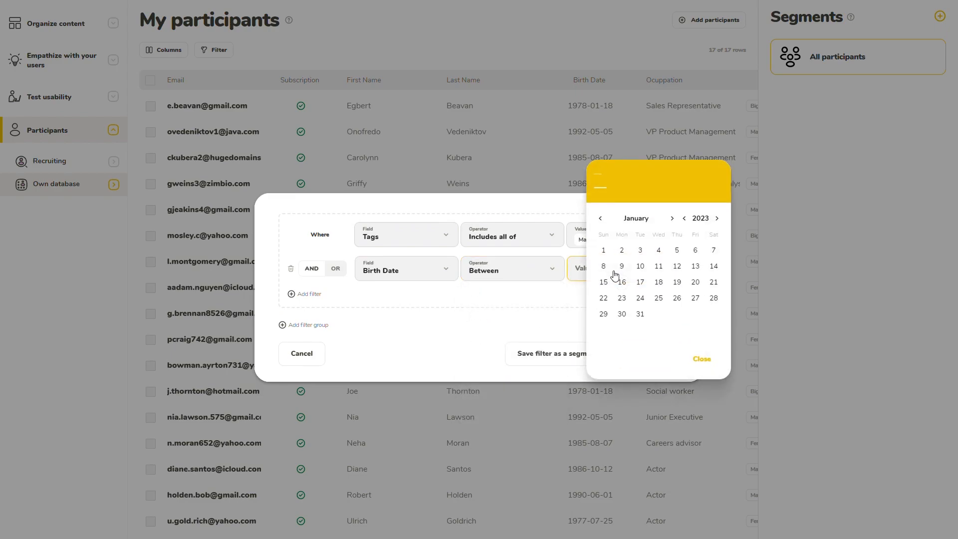
click(695, 220)
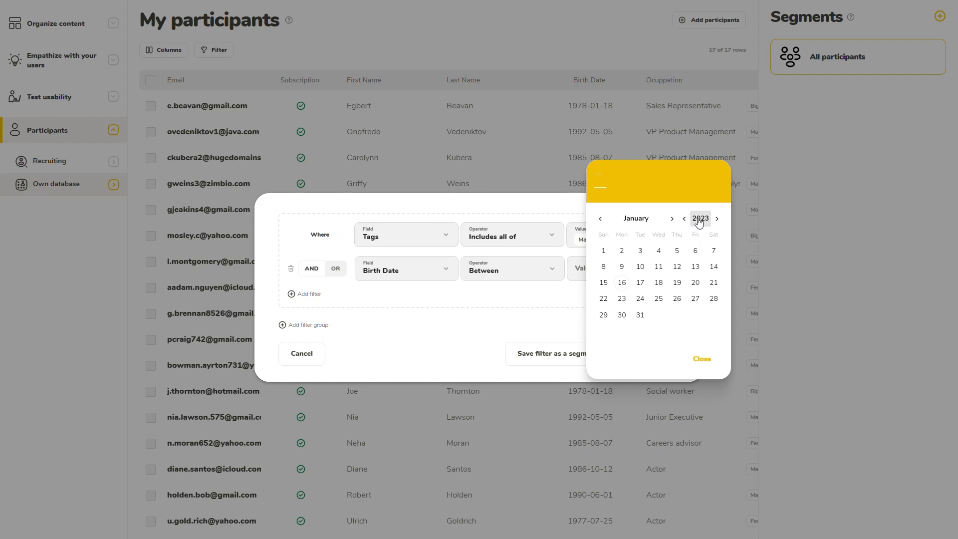
click(603, 275)
click(603, 274)
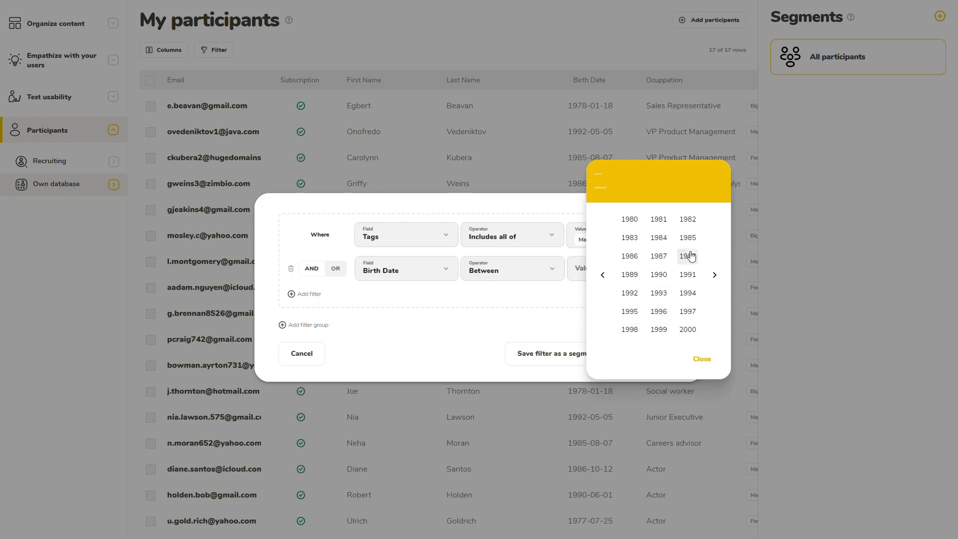
click(667, 274)
click(621, 250)
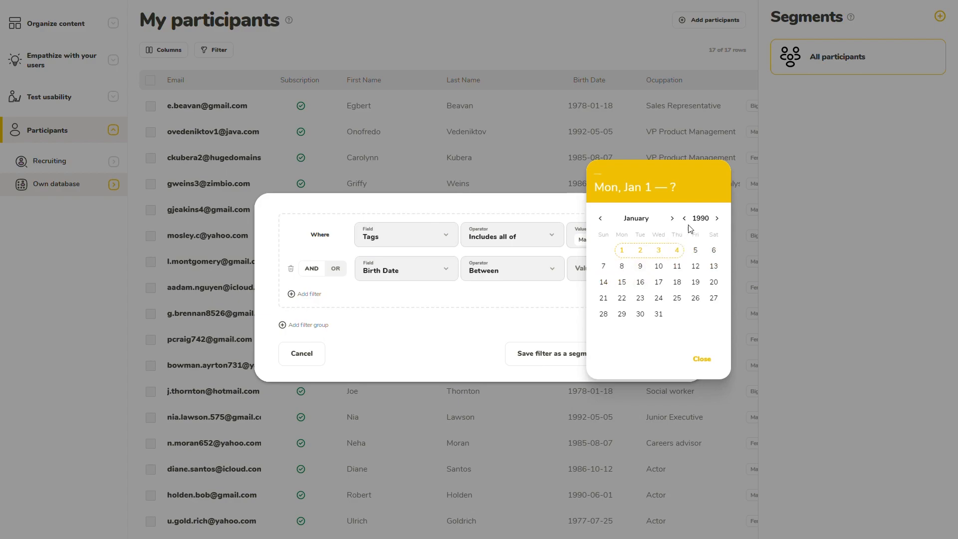
click(700, 220)
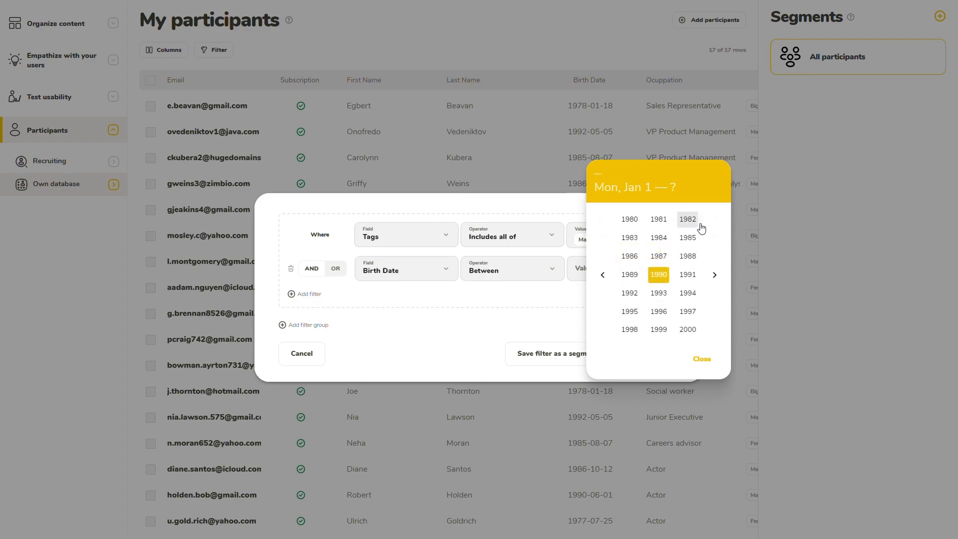
click(688, 330)
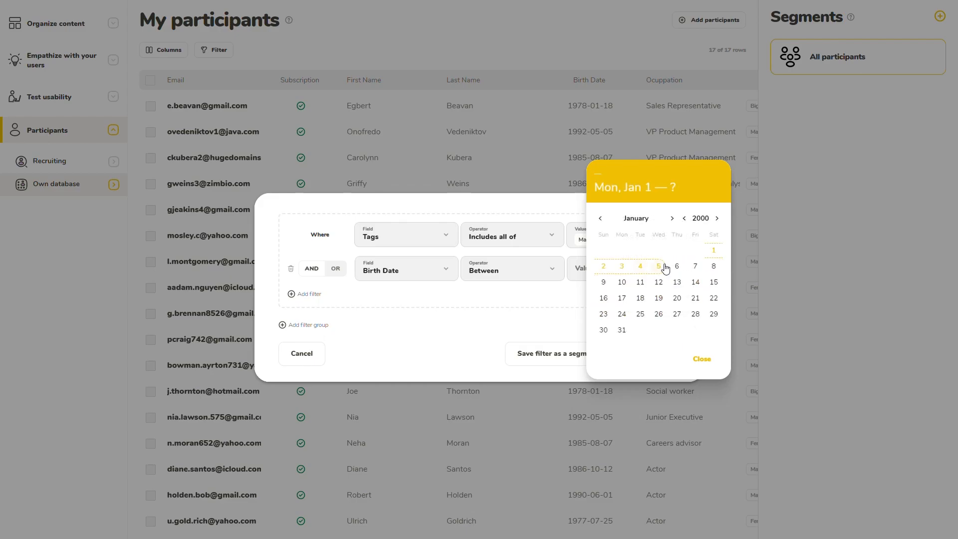
click(715, 251)
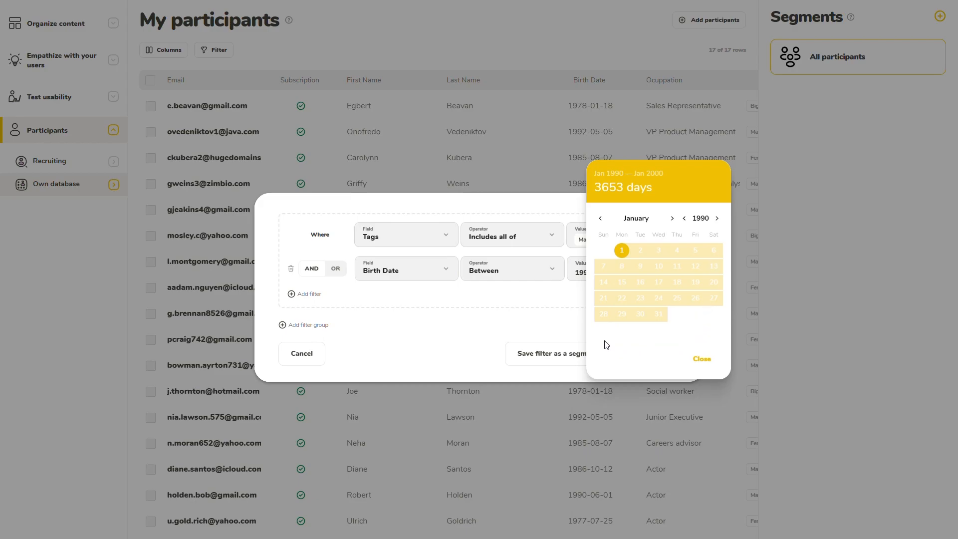
click(560, 310)
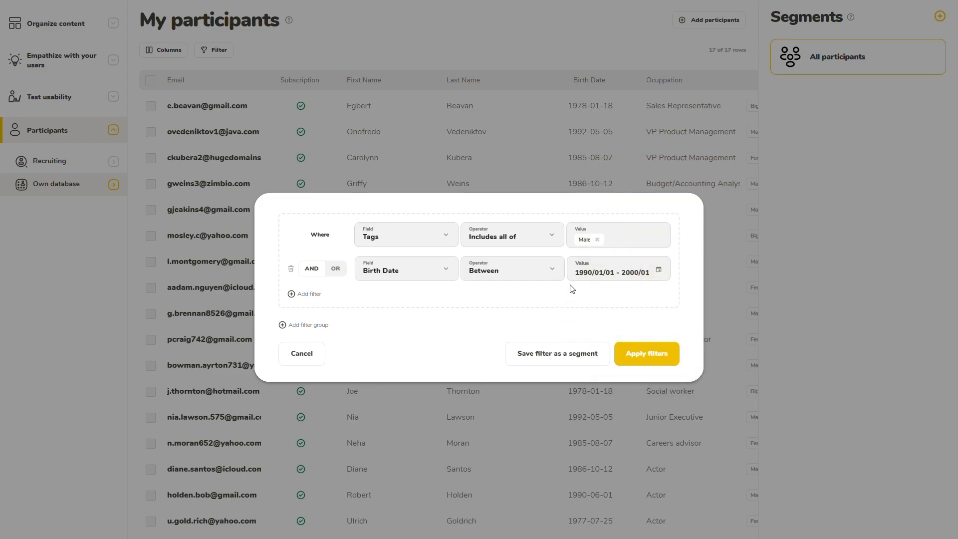
- Save the filter as a segment named "90s Males" and apply it
click(542, 362)
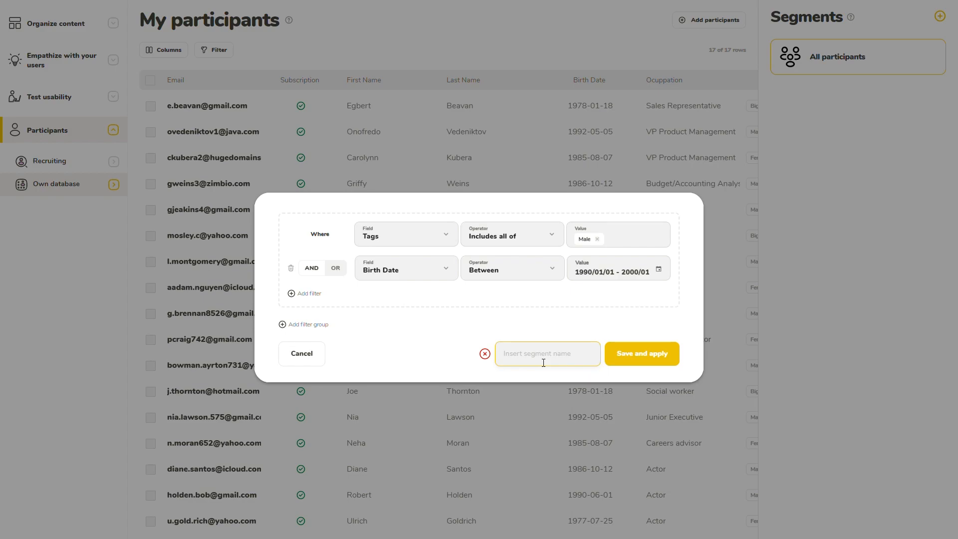
text(90s Males)
click(646, 358)
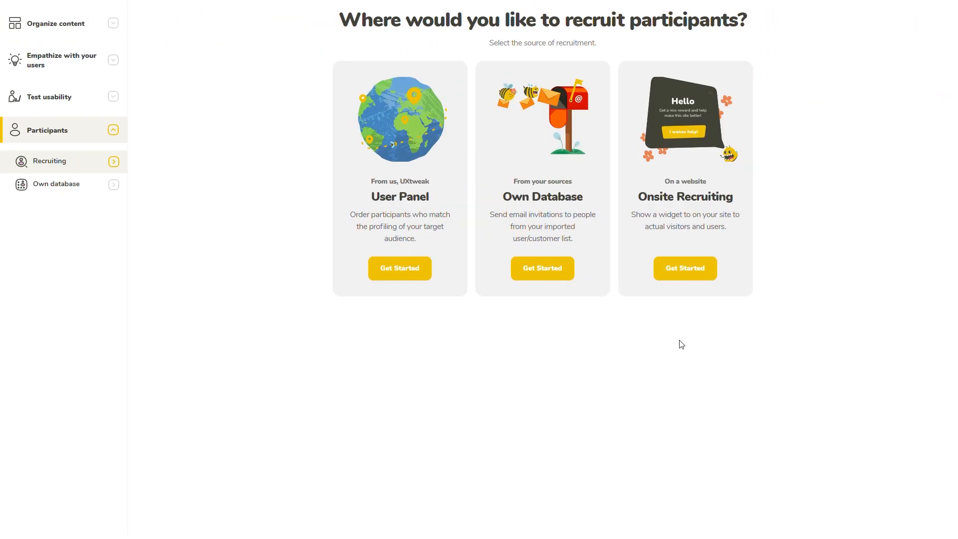
- Start a recruitment from the Own Database source and title it "My Cs Recruiting"
click(542, 273)
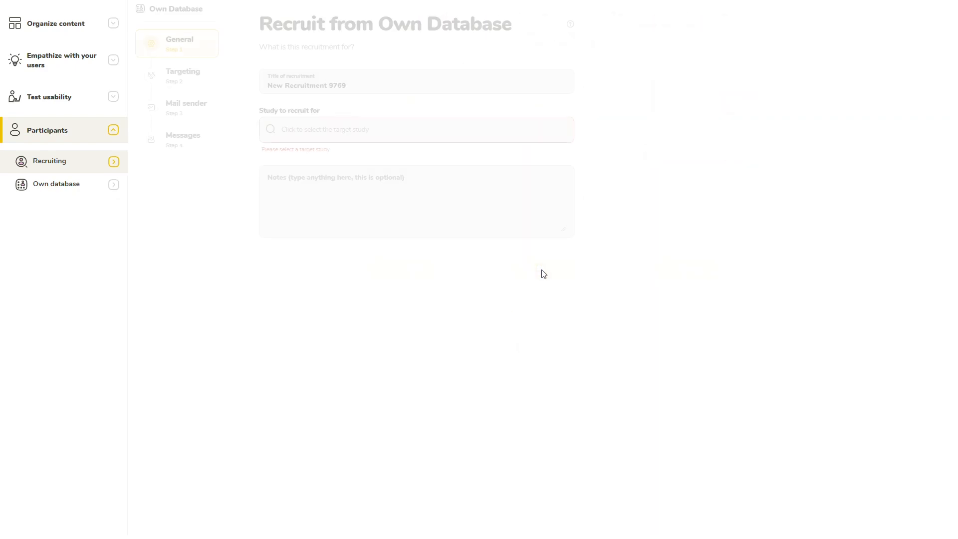
click(315, 90)
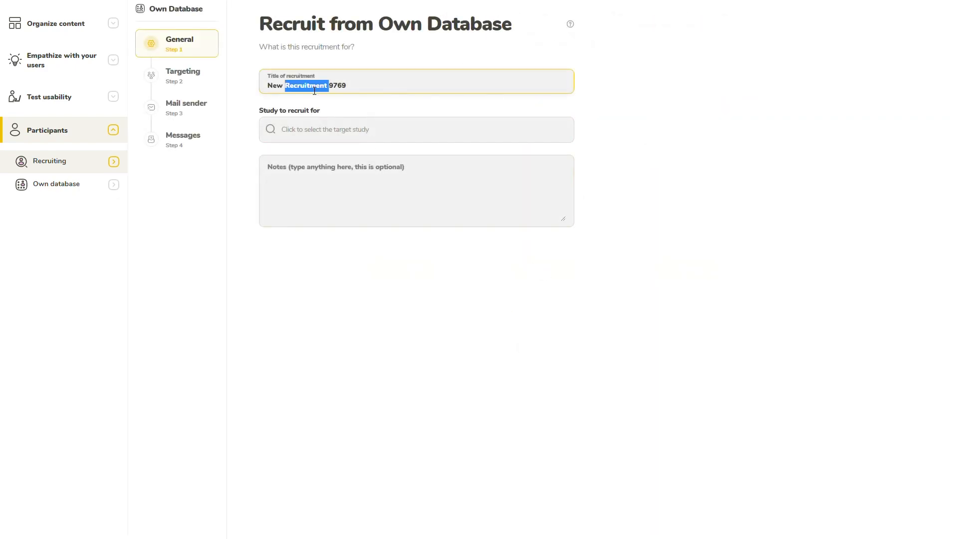
triple_click(315, 91)
text(M)
- Choose the active card sorting study "CS - Version 1" as the target study and continue to Targeting
click(320, 120)
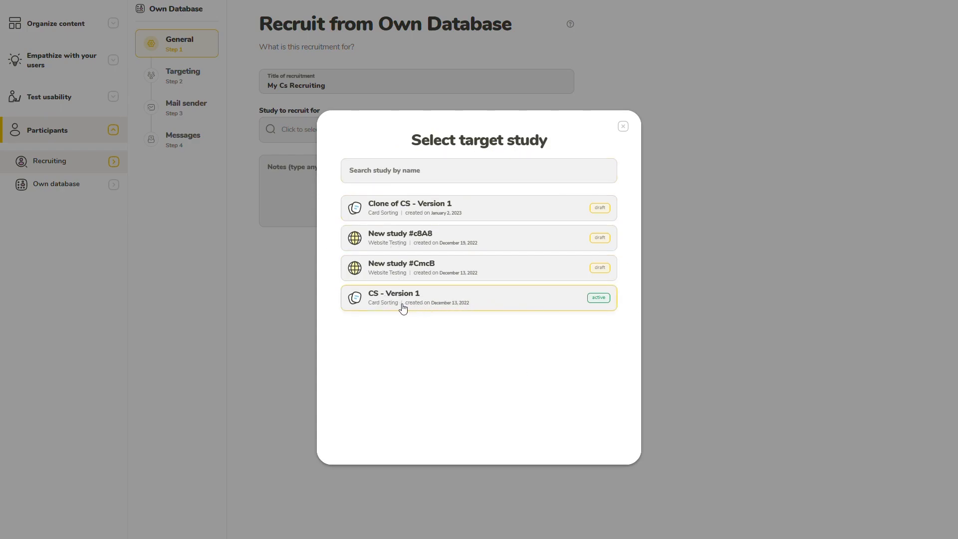
click(599, 305)
click(541, 534)
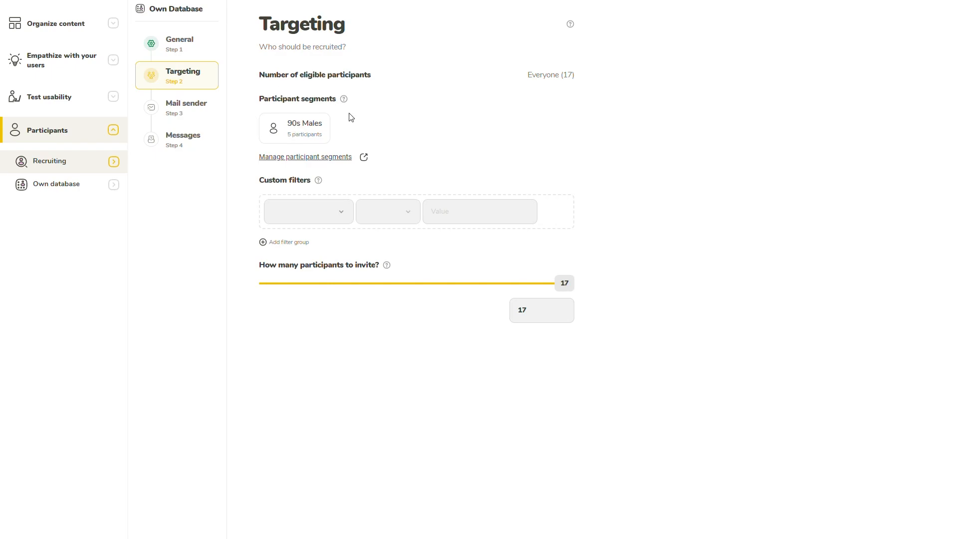
- Target the 90s Males segment and set the number of participants to invite to 3
click(301, 135)
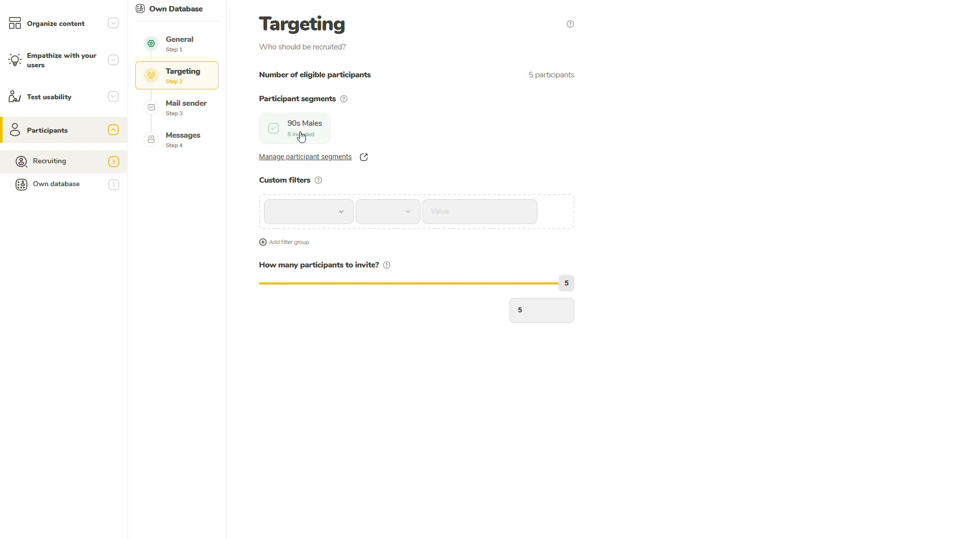
drag(573, 291, 455, 293)
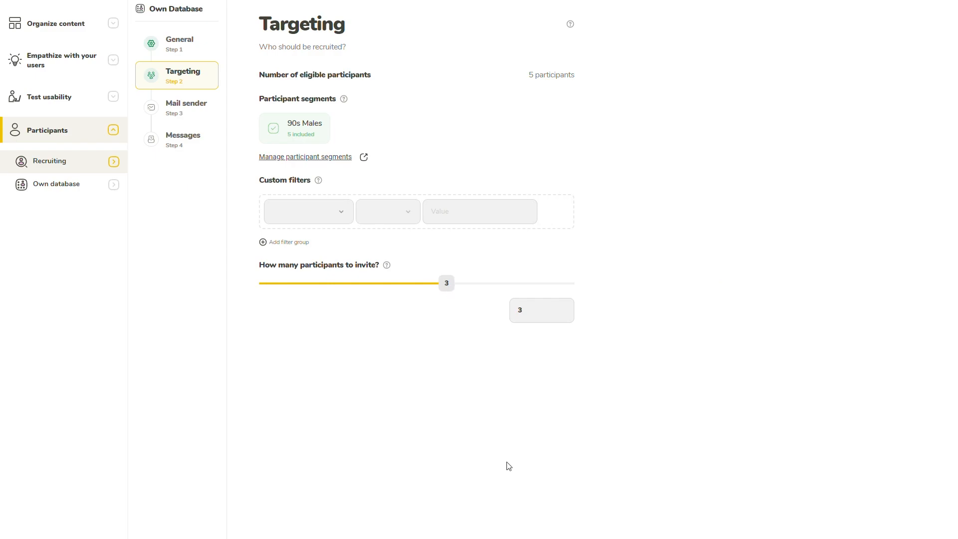
- Continue from Targeting to the Mail Sender step and enter the sender's full name
drag(449, 284, 299, 291)
drag(299, 291, 262, 293)
click(293, 86)
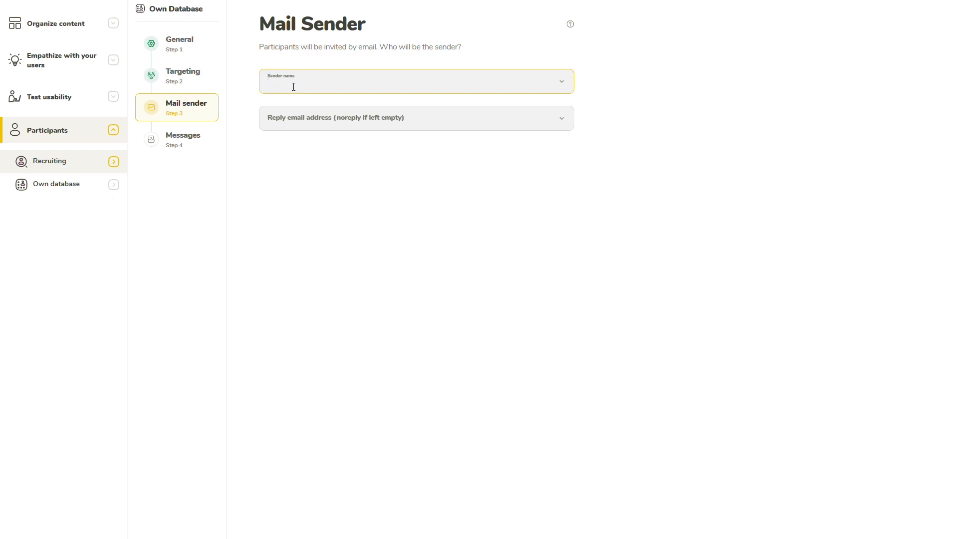
text(Jo)
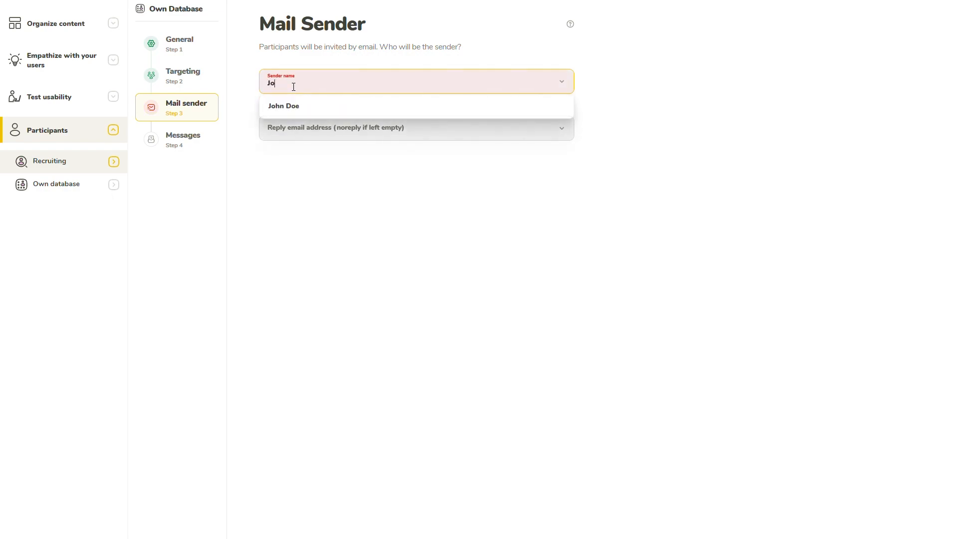
text(hn Doe)
click(331, 112)
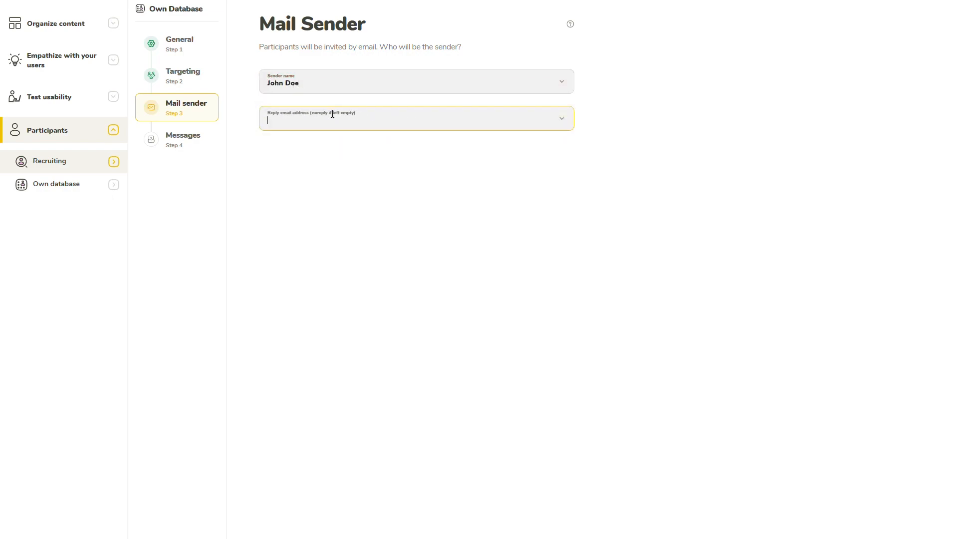
click(272, 82)
triple_click(289, 92)
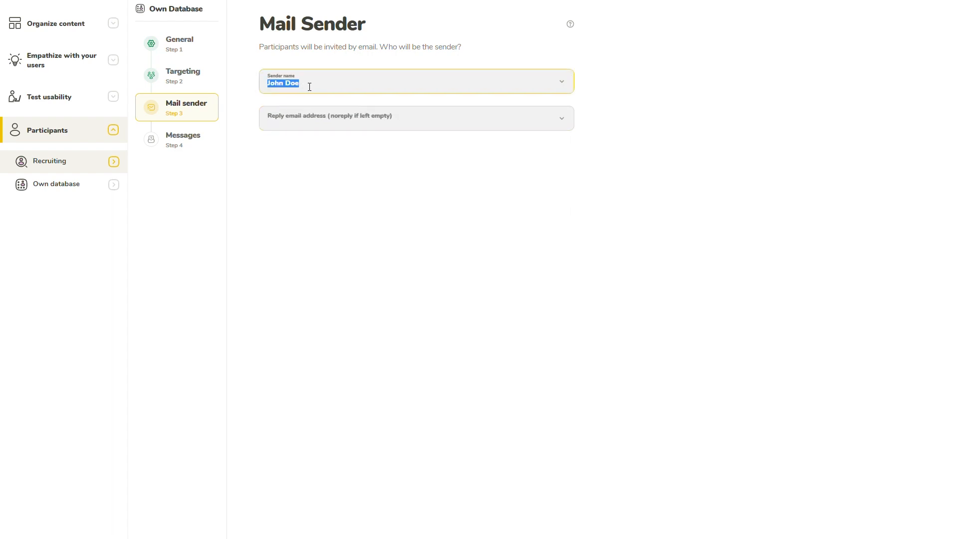
- Fill in the reply email address with the suggested sender address and continue to Messages
click(337, 121)
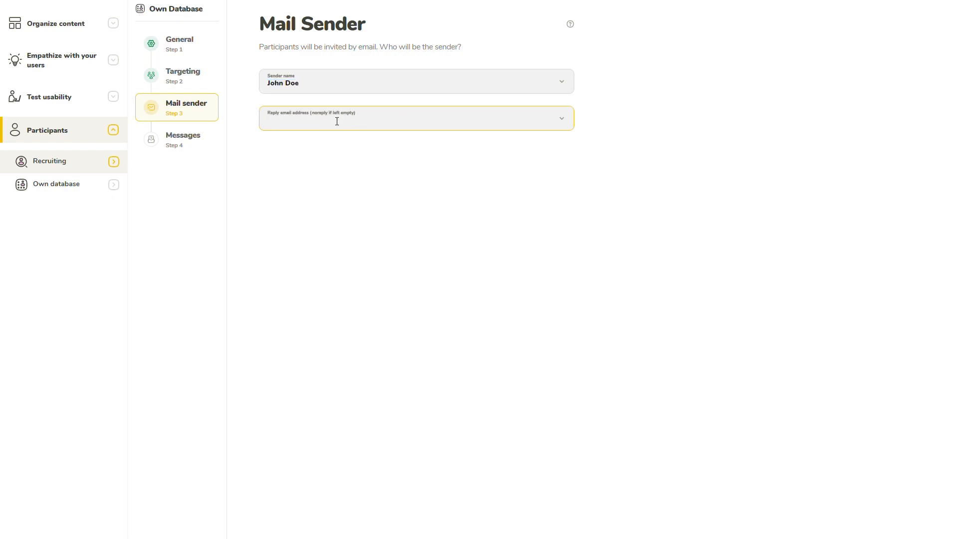
text(joh)
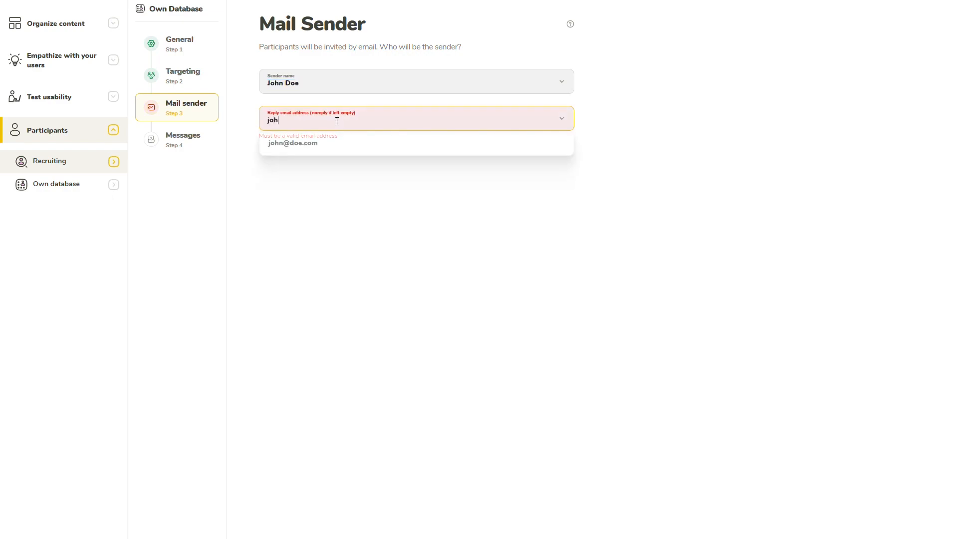
click(359, 144)
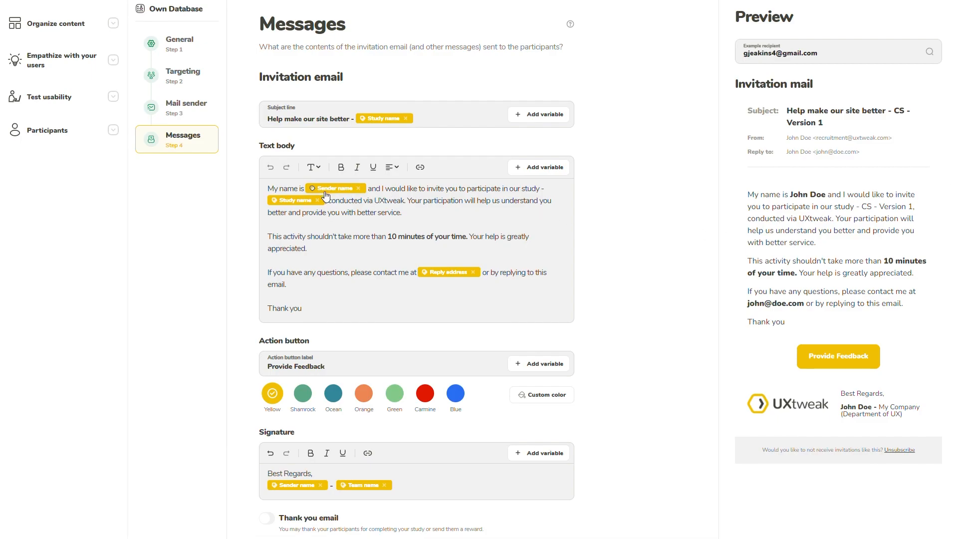
- Check the invitation email's subject line and text body, keep the default contents, and start recruiting
click(289, 118)
click(290, 278)
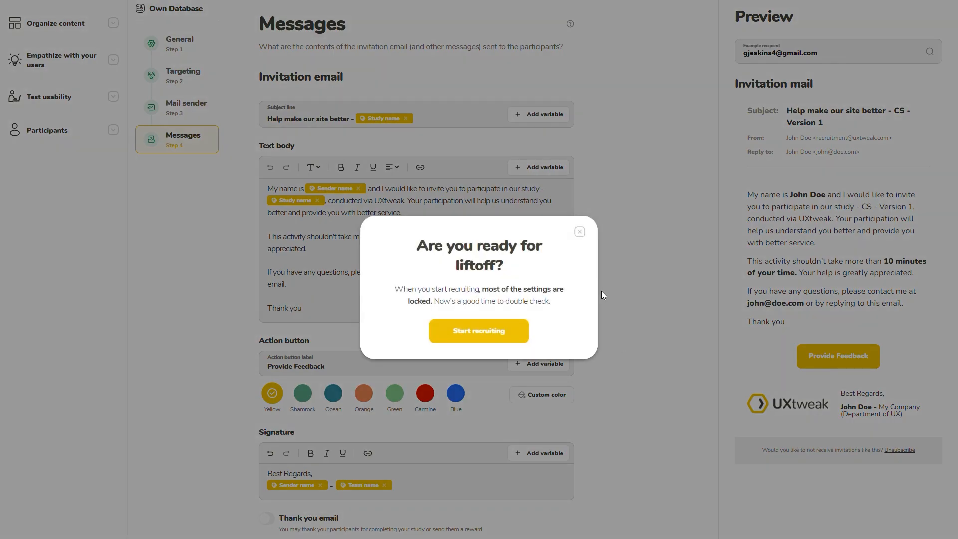
click(488, 339)
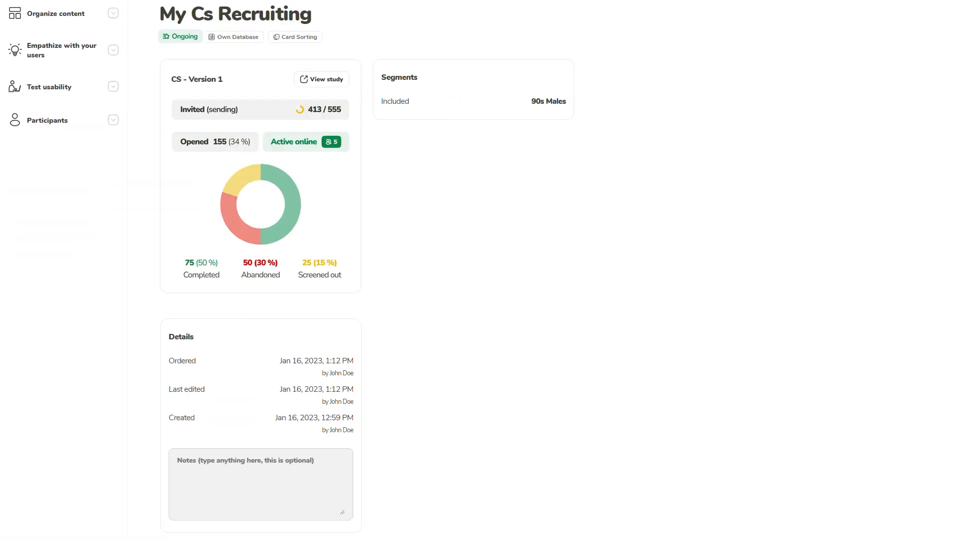